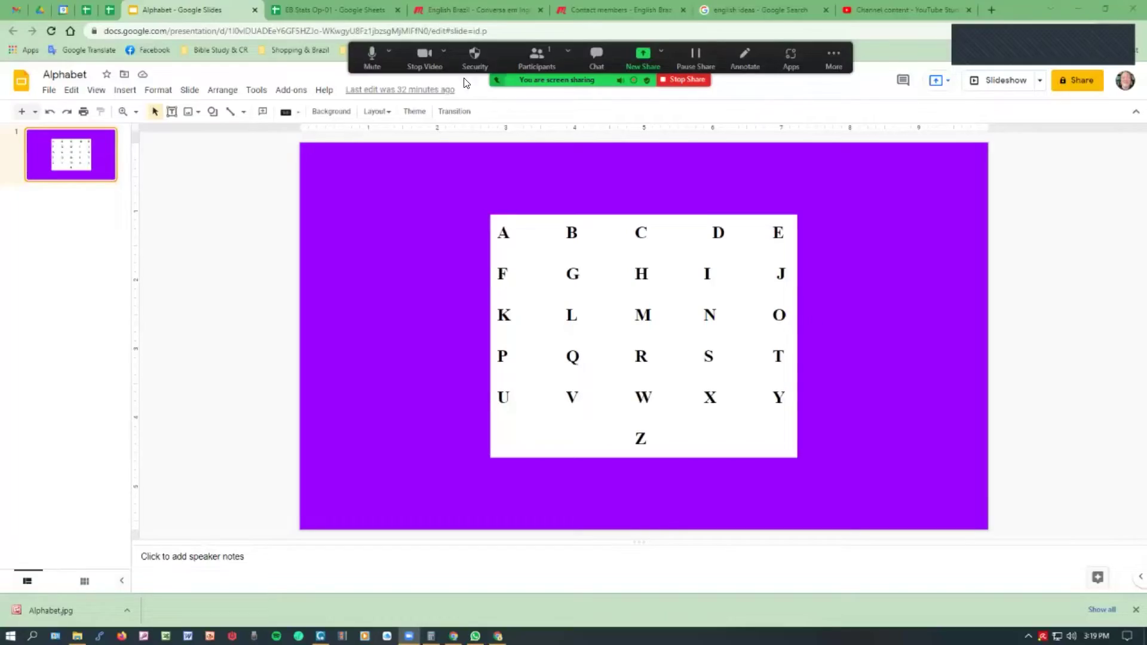
Start the Slideshow from the View menu to show the A–Z alphabet grid full screen.
click(95, 89)
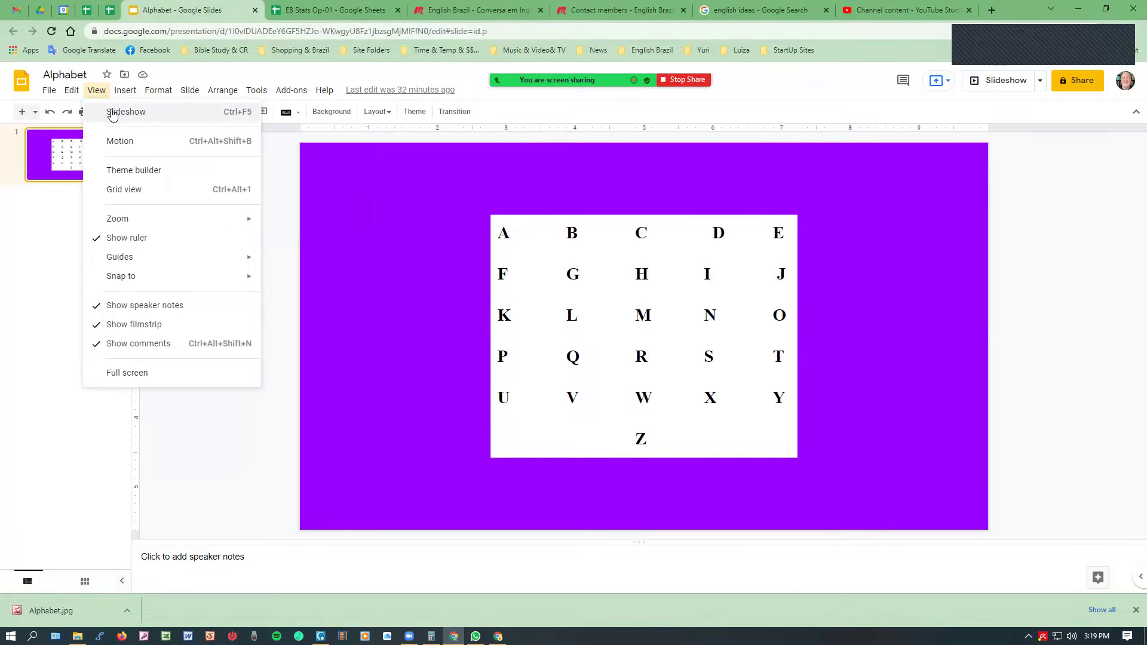
click(111, 110)
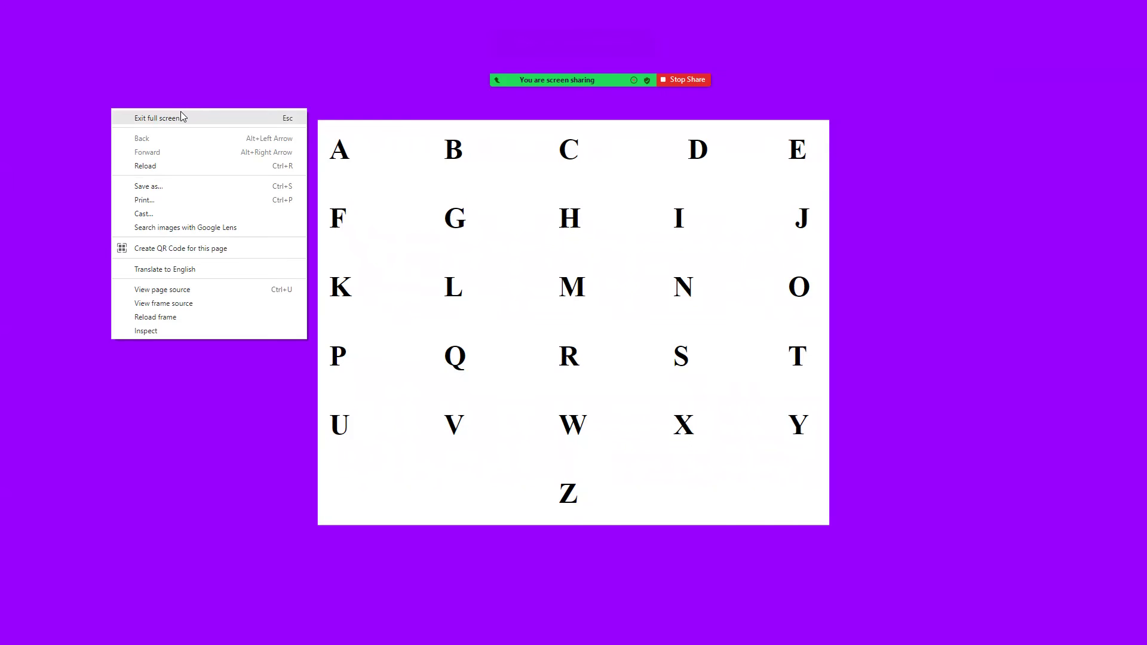
Exit the full-screen slideshow and return to the Alphabet presentation in the editor.
click(181, 116)
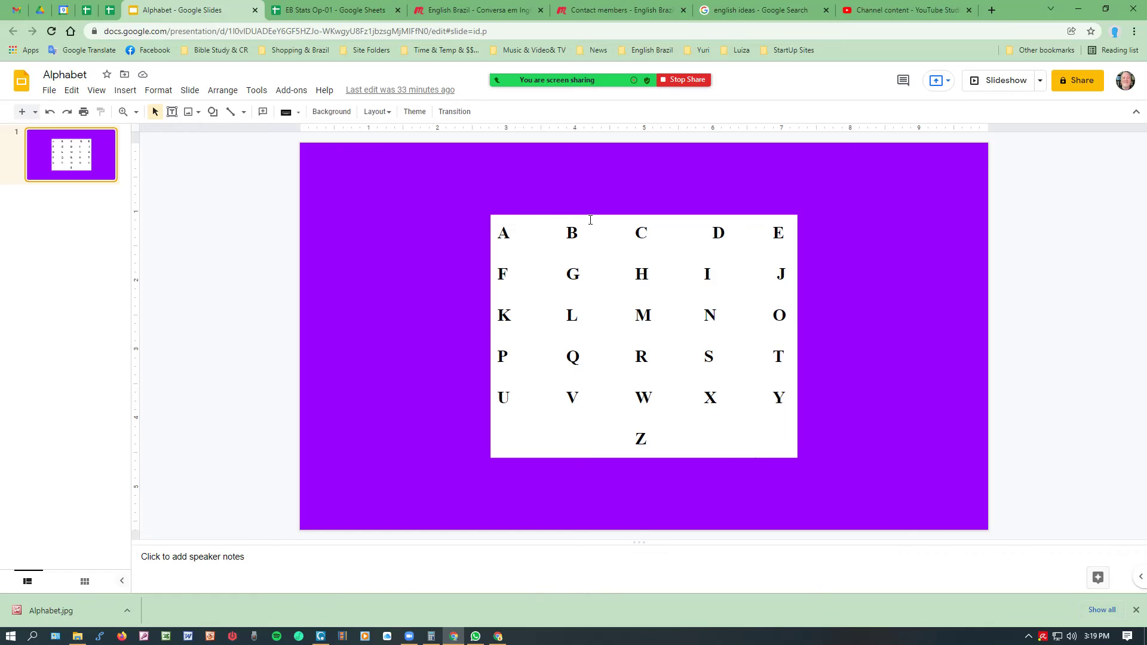